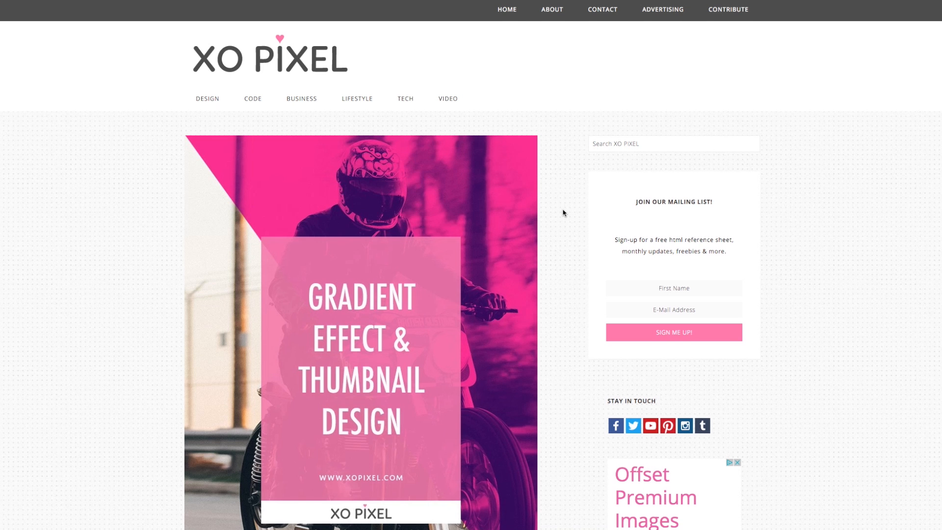
scroll(564, 213, "down", 1)
scroll(563, 213, "down", 2)
scroll(563, 212, "down", 1)
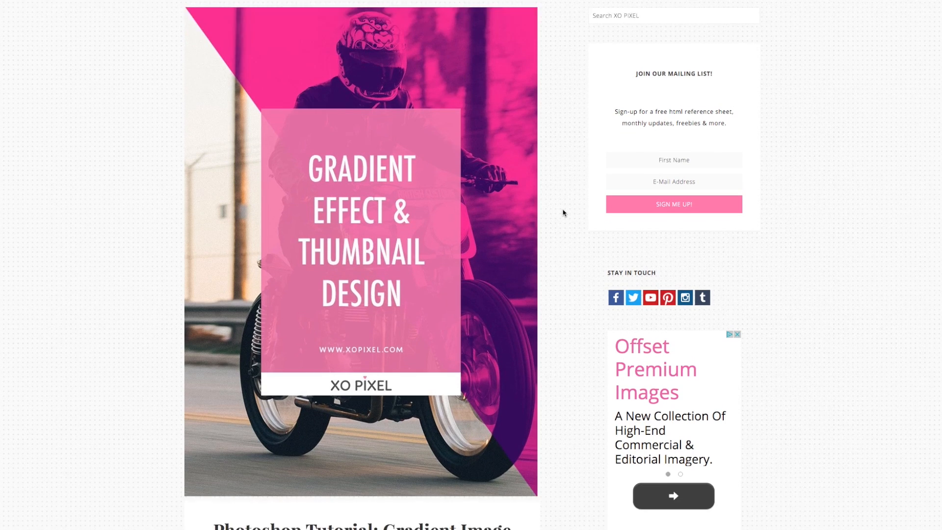
scroll(563, 213, "down", 1)
scroll(563, 213, "down", 2)
scroll(563, 213, "down", 1)
scroll(564, 213, "down", 3)
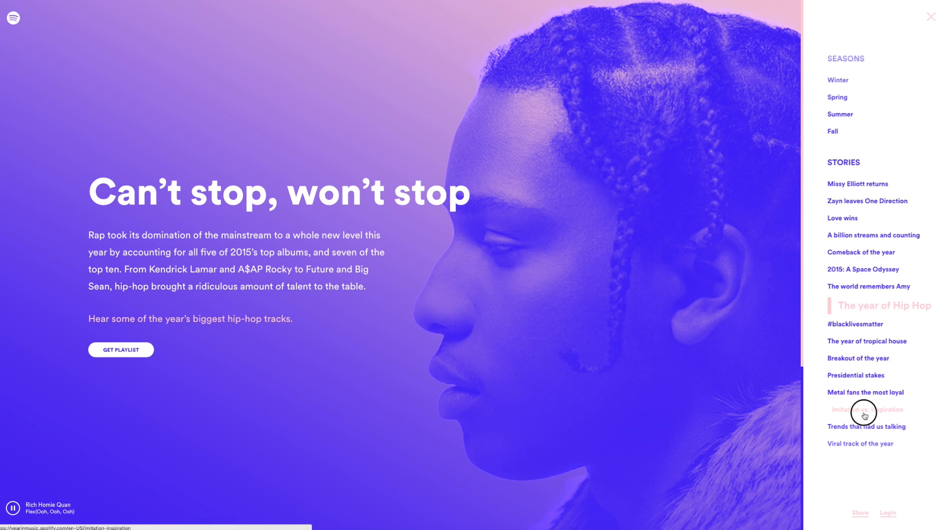
- Browse another duotone story from the Spotify Year in Music stories list
left_click(864, 412)
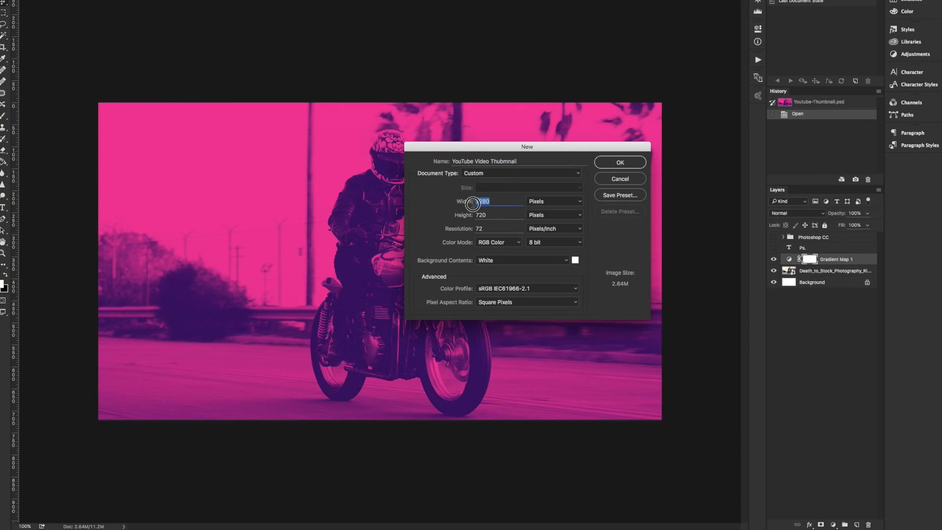
- Create the blank 'YouTube Video Thumbnail' document at 1280×720 px
left_click_drag(520, 161, 491, 161)
type("Thumbnai")
double_click(497, 200)
double_click(498, 215)
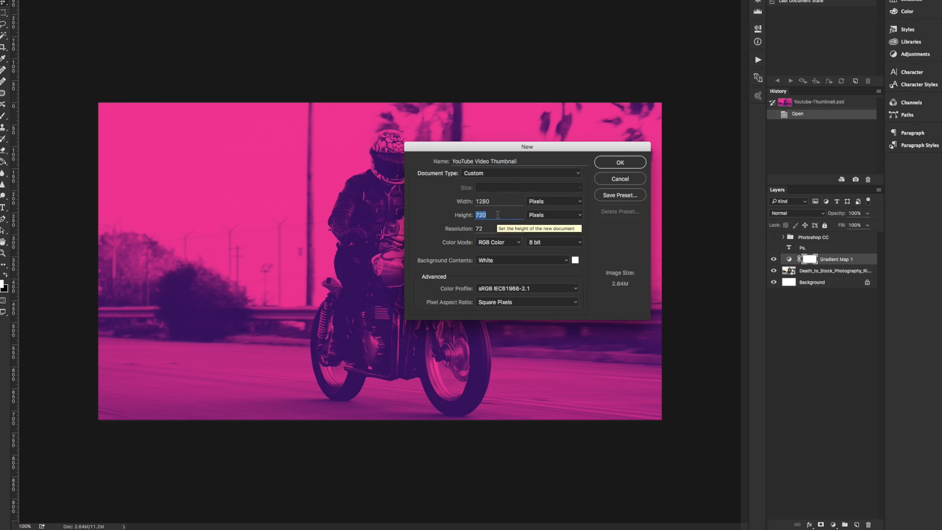
left_click(606, 164)
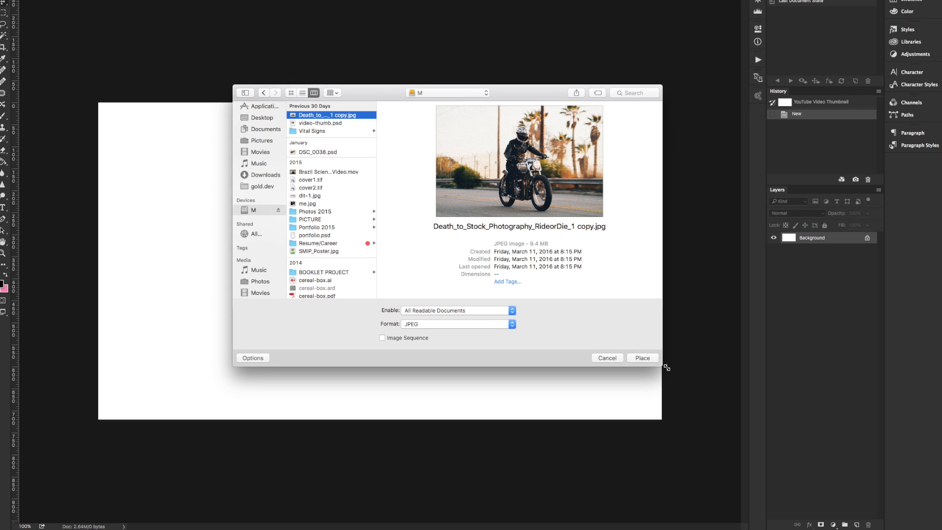
- Embed the motorcyclist JPEG and scale and centre it to cover the whole 1280×720 canvas
left_click(651, 359)
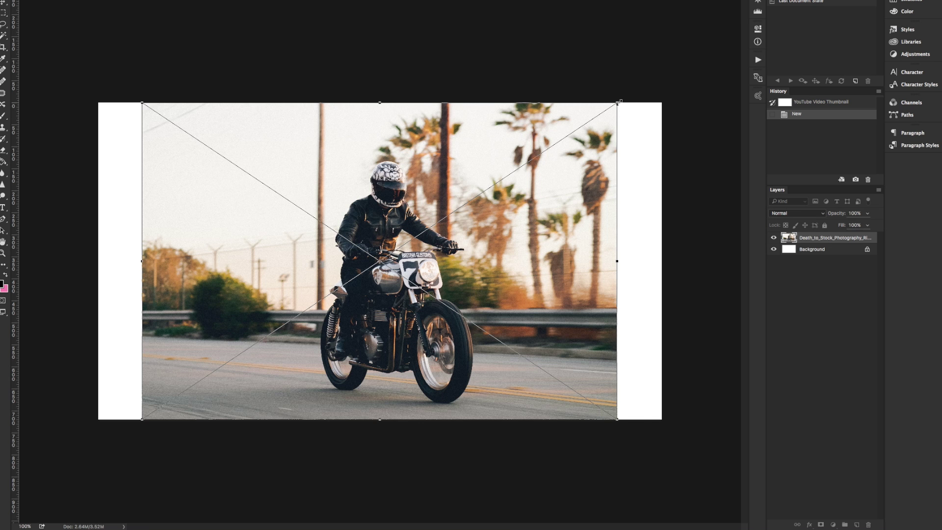
left_click_drag(620, 102, 659, 78)
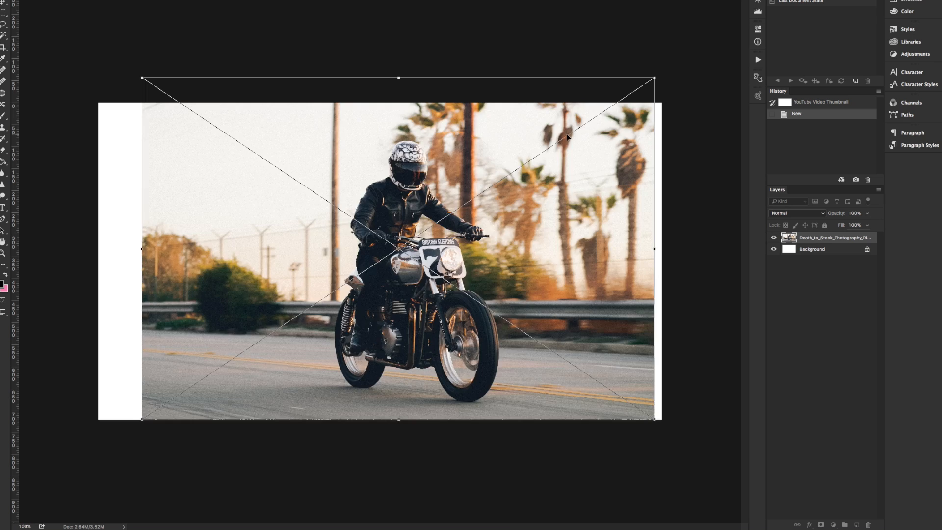
left_click_drag(566, 137, 523, 137)
left_click_drag(641, 66, 668, 46)
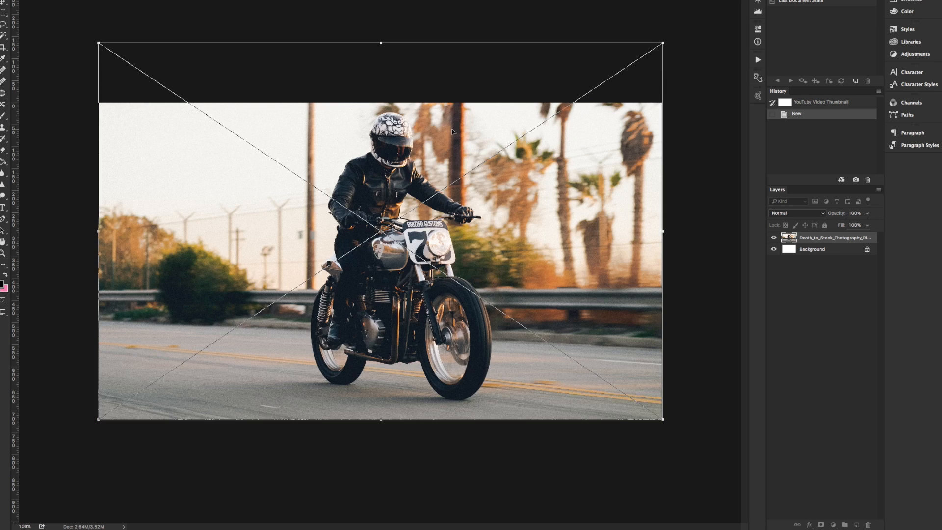
left_click_drag(451, 129, 453, 145)
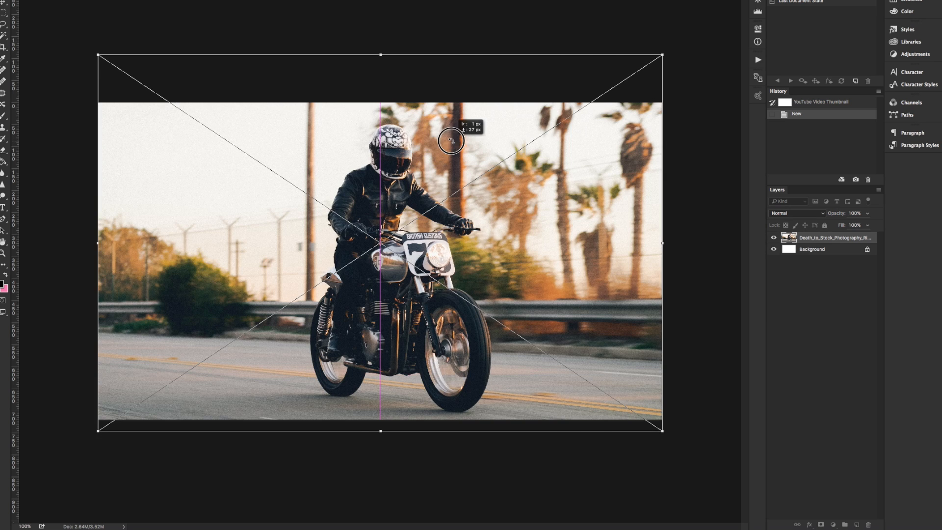
key("Return")
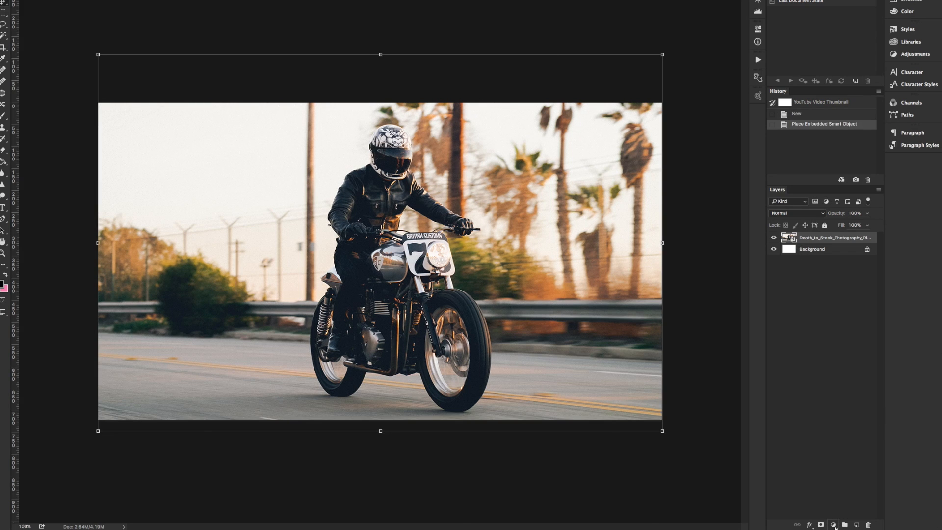
left_click(835, 524)
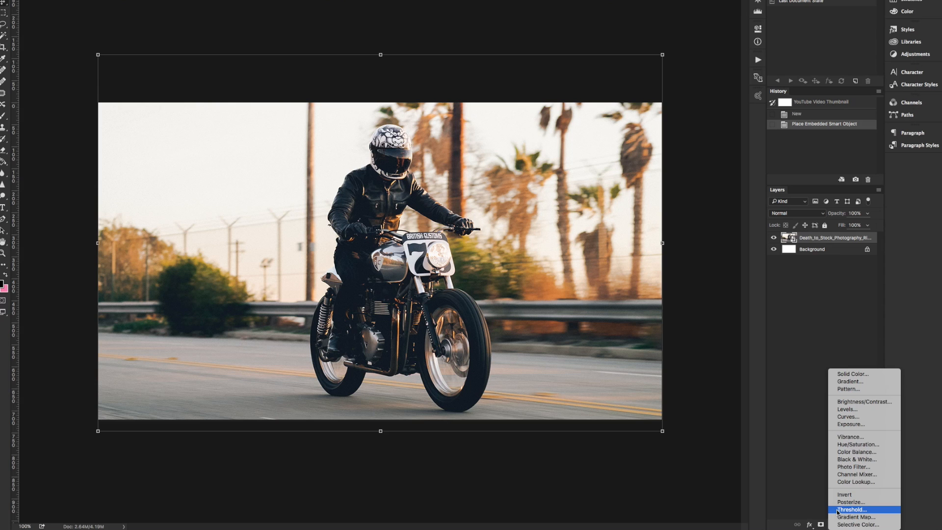
- Add a Gradient Map adjustment layer tinting the photo black-to-pink and bring up its gradient
left_click(881, 518)
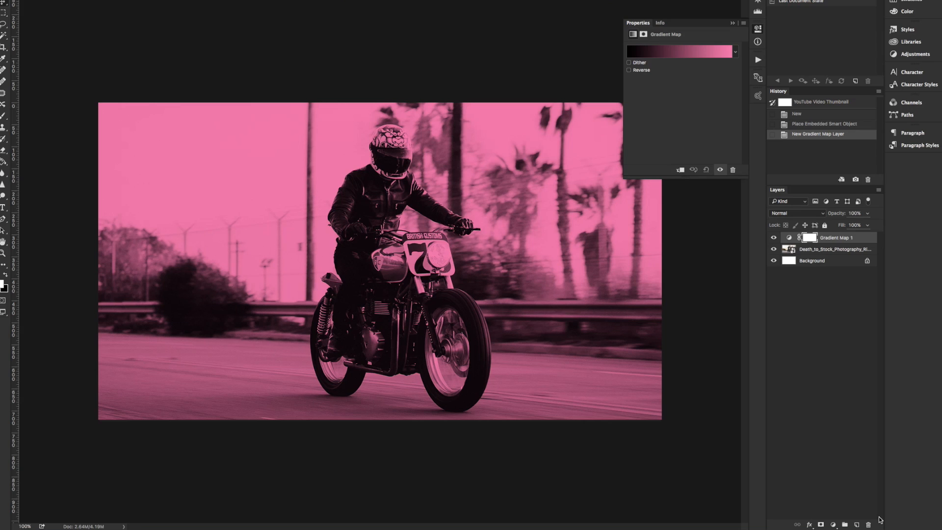
left_click(636, 51)
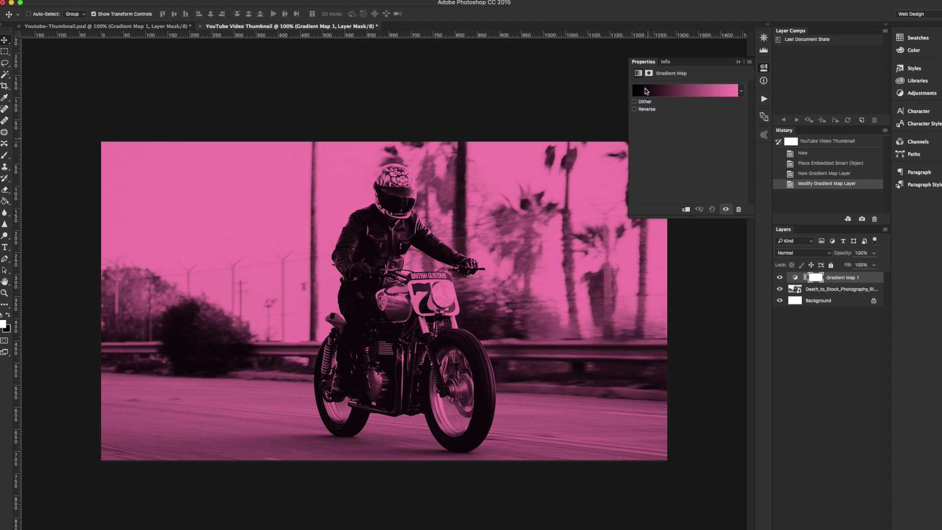
- Set the gradient's dark stop to deep purple 290a59 for the shadows
left_click(642, 90)
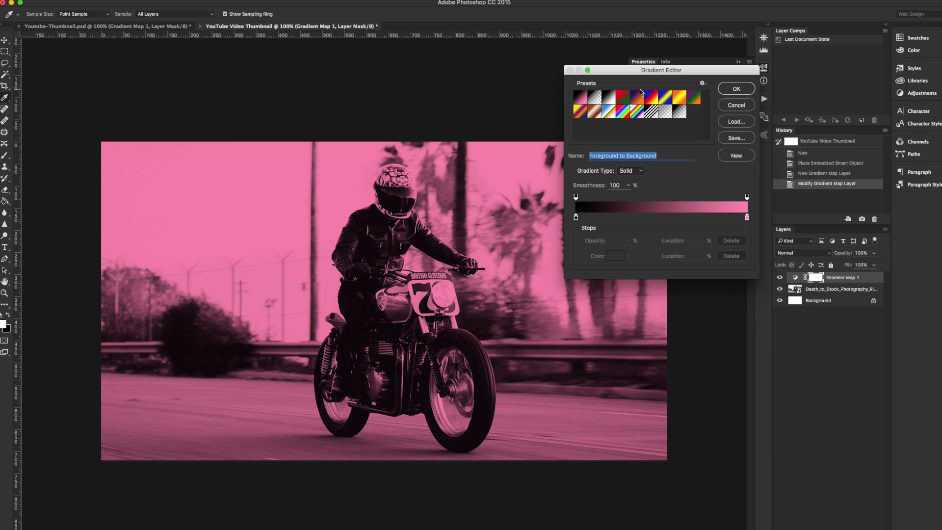
double_click(576, 219)
left_click_drag(798, 273, 798, 286)
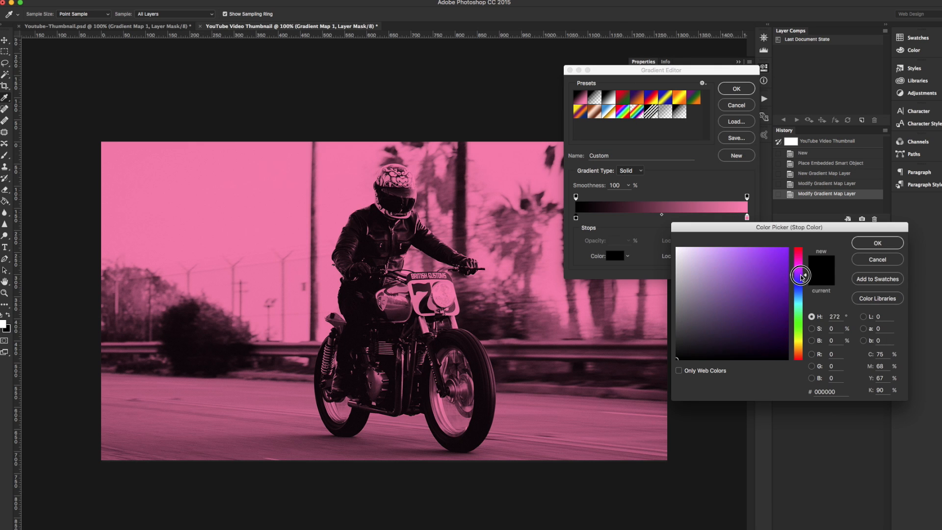
type("90a59")
key("Return")
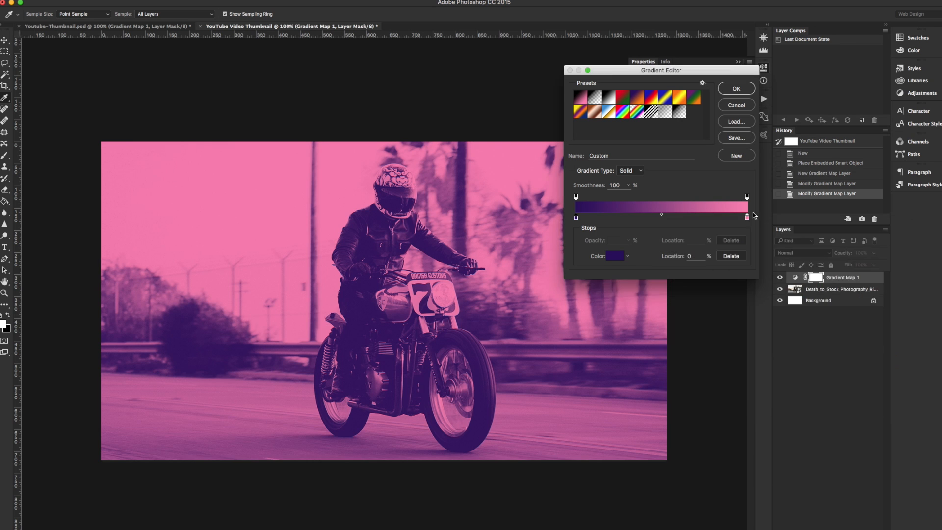
- Set the light stop to hot pink fd3392 and apply the purple-to-pink duotone
double_click(747, 218)
double_click(824, 391)
type("d4168a")
double_click(825, 392)
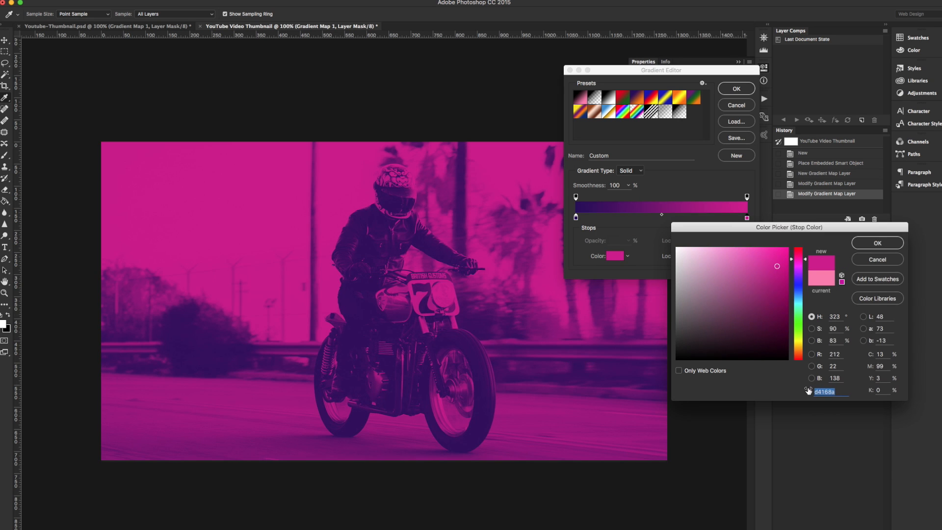
type("fd3392")
left_click(879, 245)
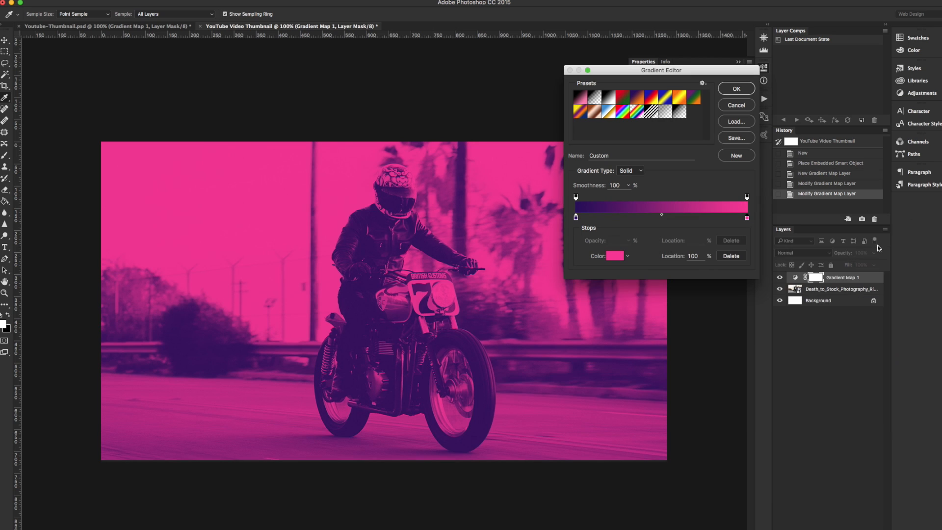
left_click(730, 88)
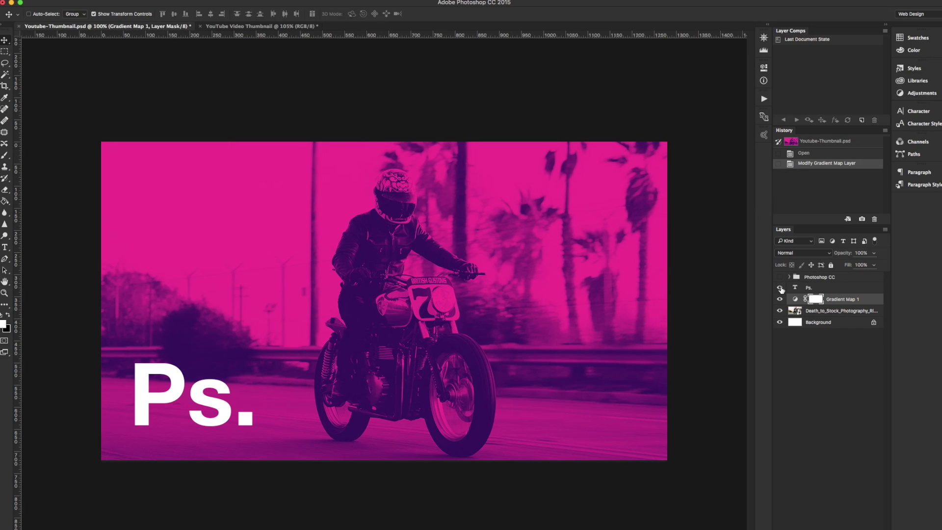
- Hide the Ps. text layer and show the Photoshop CC logo group at the lower left of the thumbnail
left_click(780, 288)
double_click(795, 287)
key("ctrl+Return")
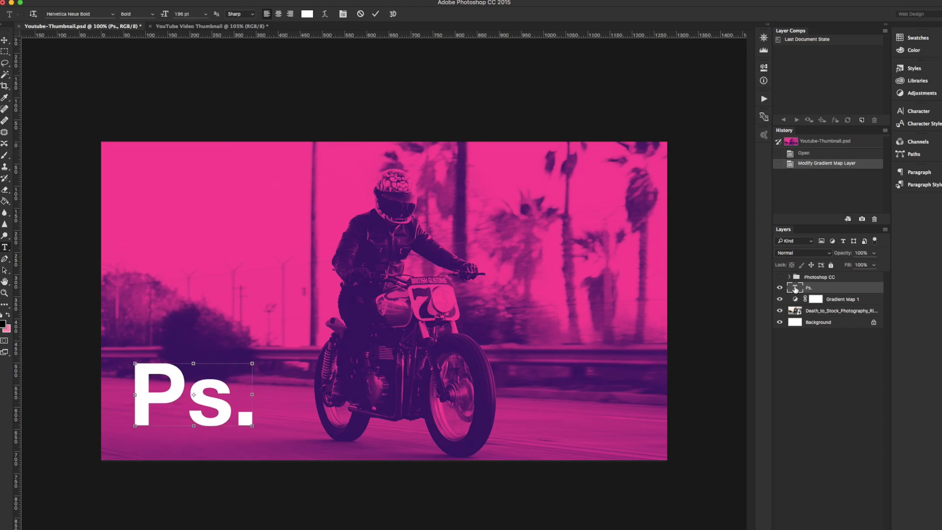
key("v")
left_click(825, 378)
left_click(780, 288)
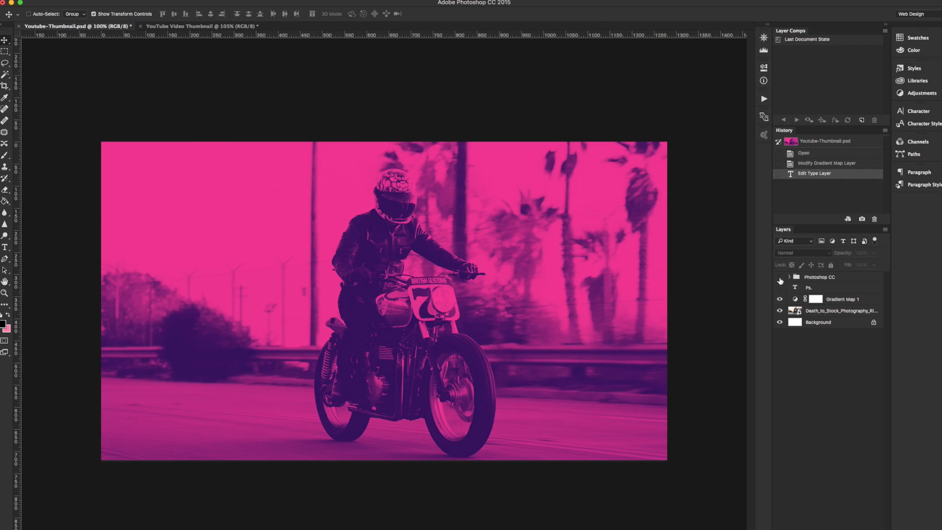
left_click(781, 278)
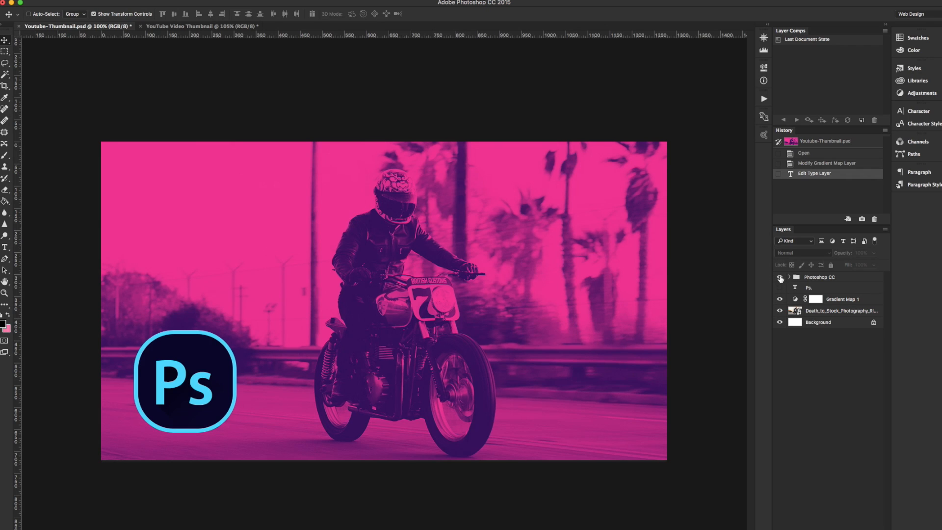
left_click(764, 37)
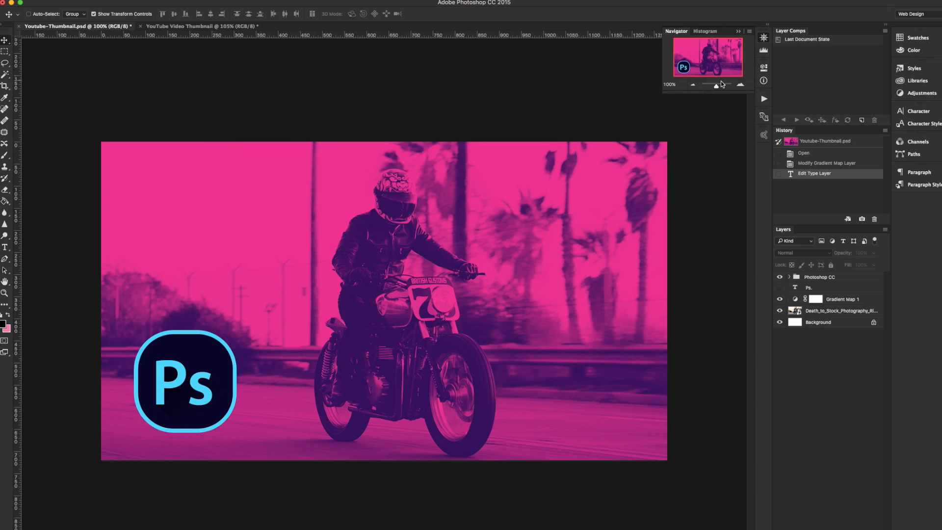
left_click_drag(715, 87, 718, 87)
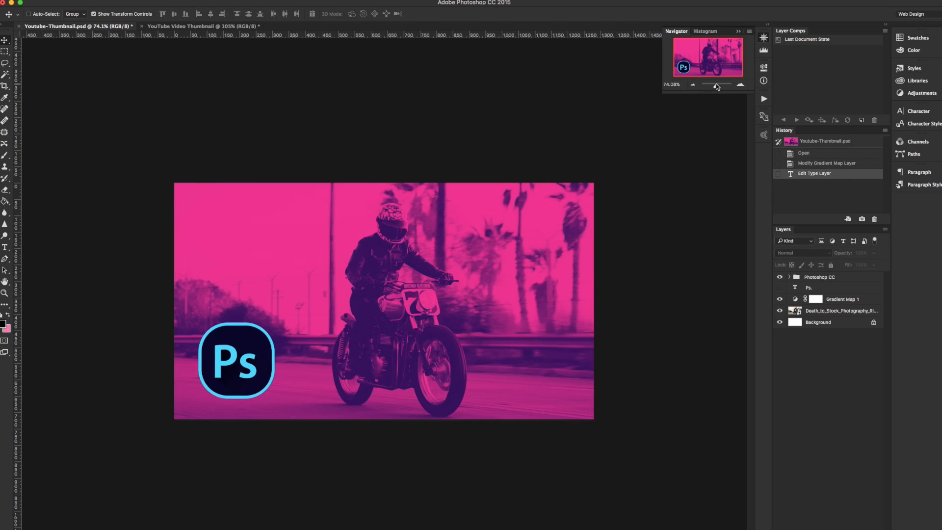